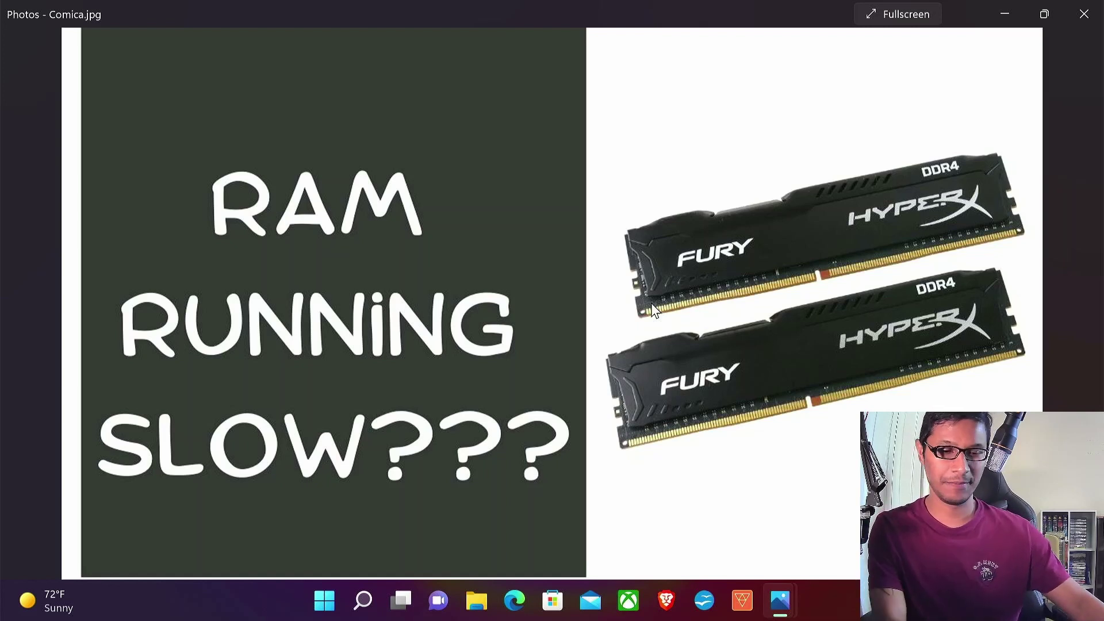
Open Task Manager's Memory performance page showing 16 GB at 2667 MHz, moved right.
key("ctrl+alt+Delete")
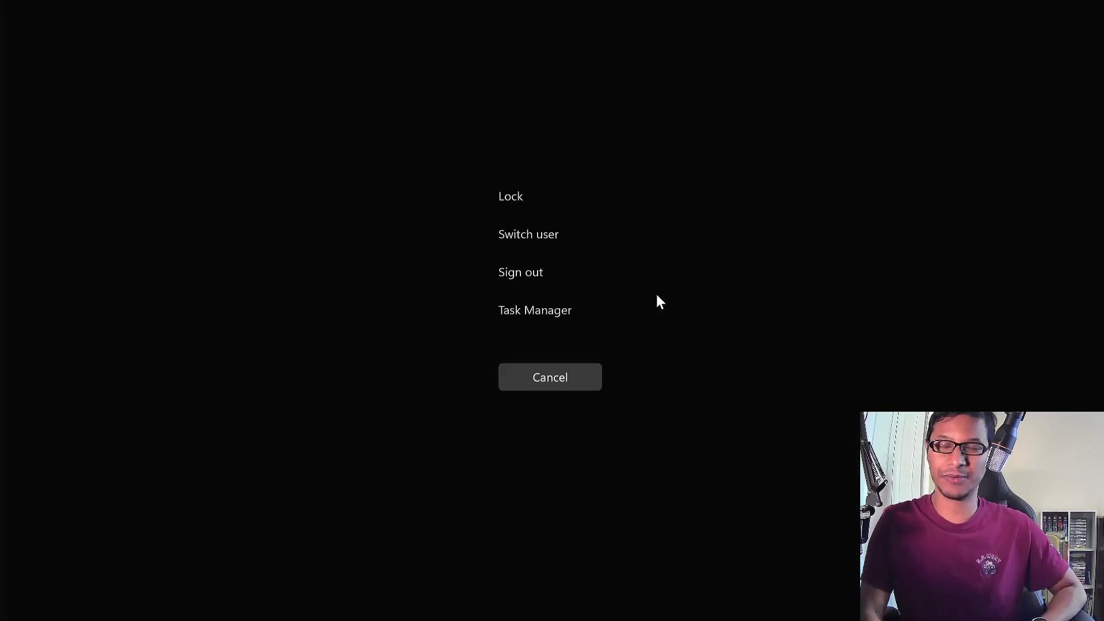
left_click(506, 314)
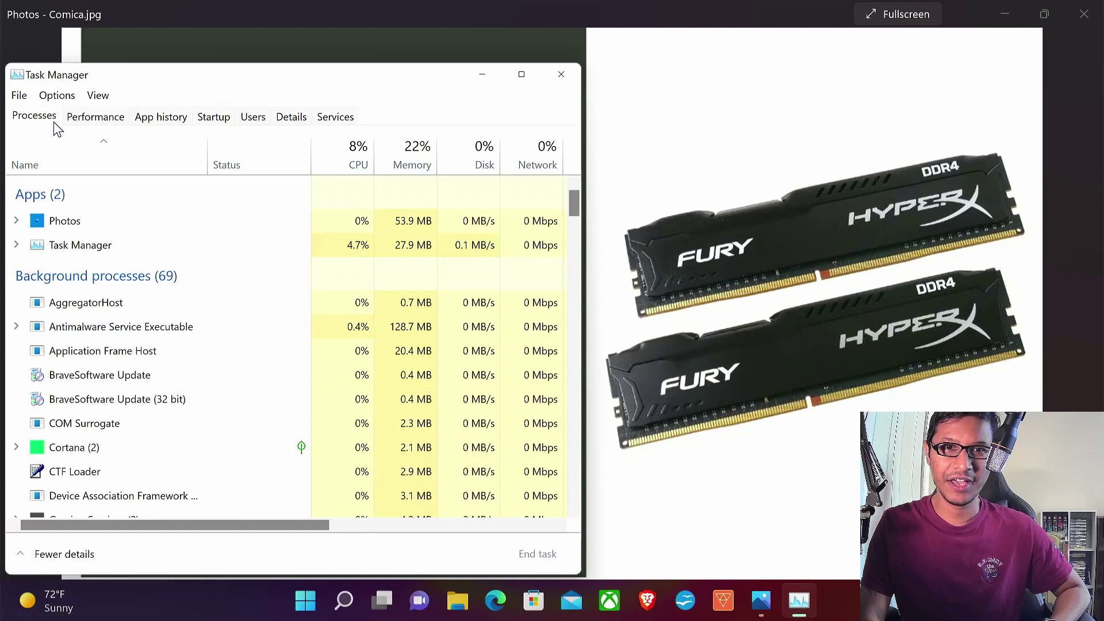
left_click(95, 119)
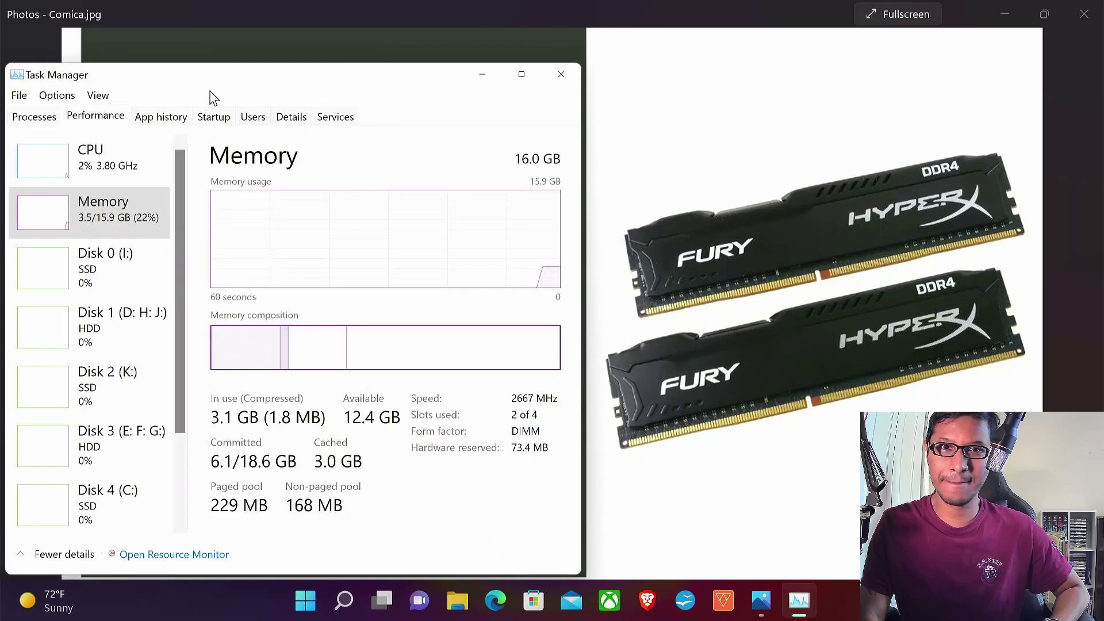
left_click_drag(212, 84, 349, 102)
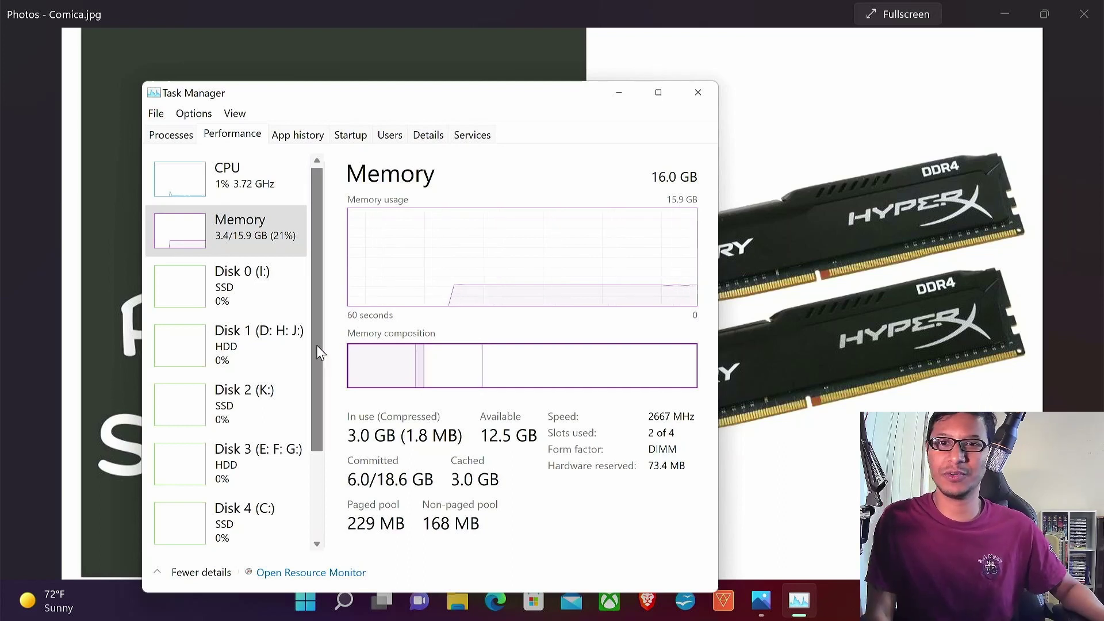
Minimize Task Manager to reveal the RAM Running Slow image in Photos.
left_click(619, 96)
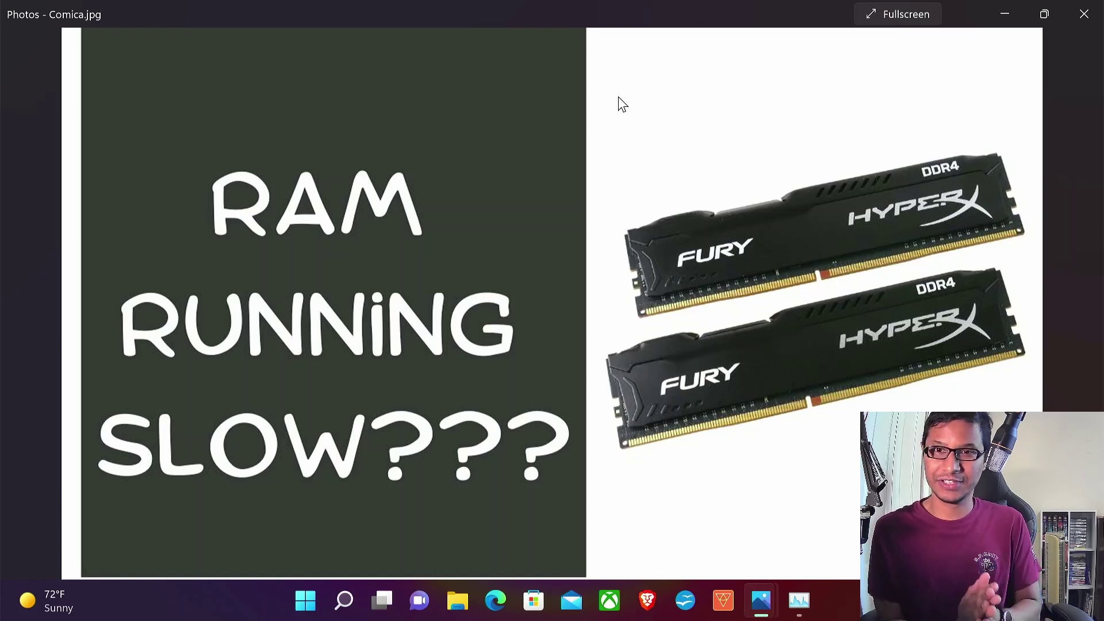
Restart Windows from the Start menu into the ASRock UEFI setup.
key("super")
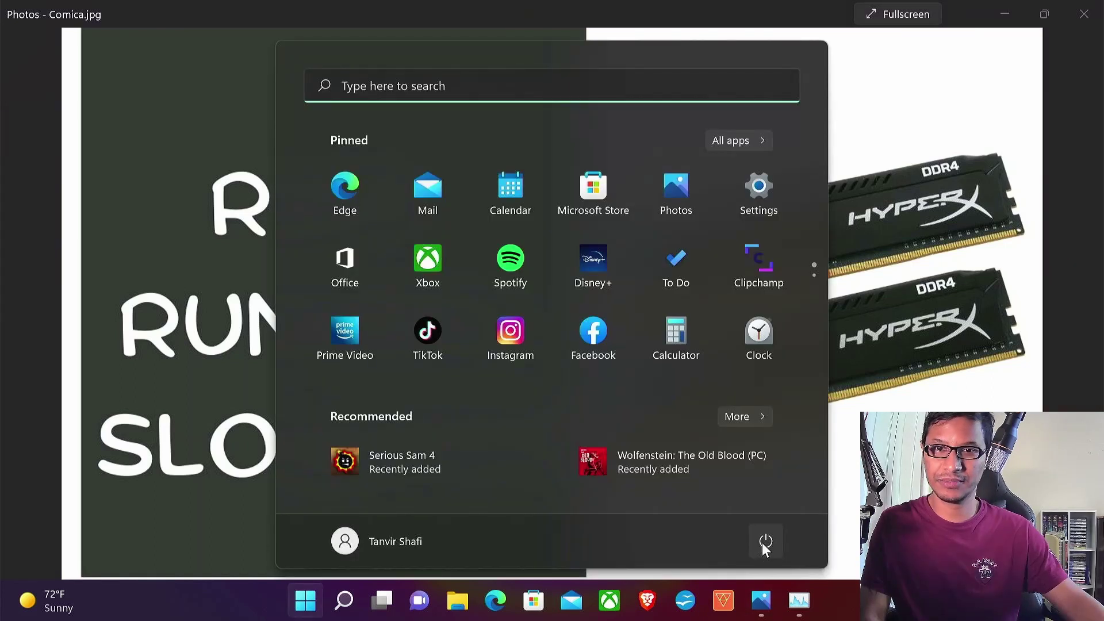
left_click(762, 544)
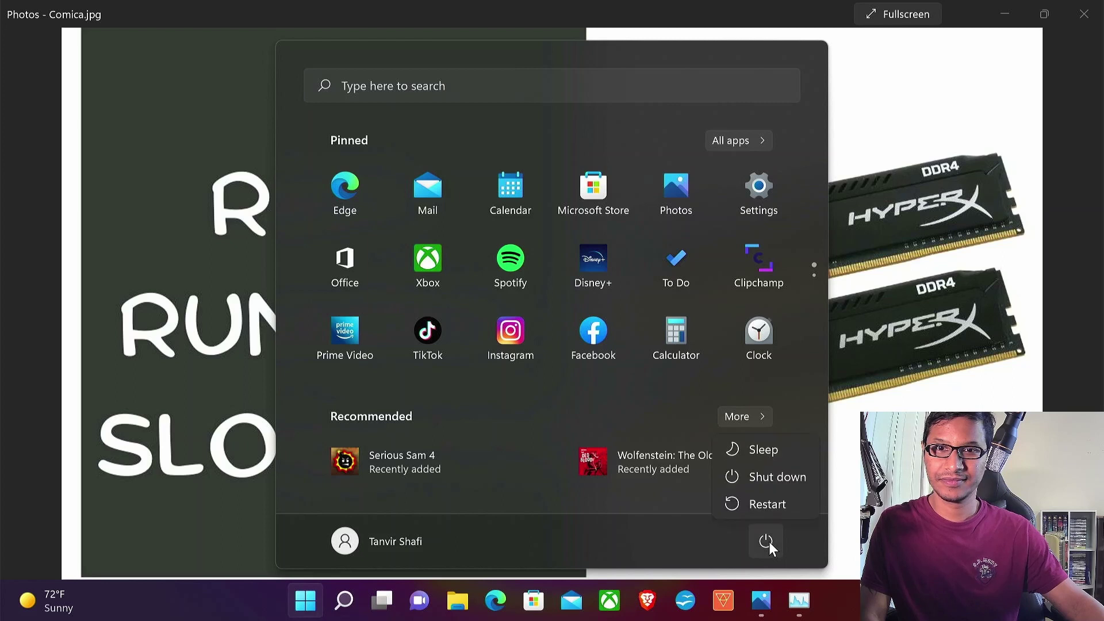
left_click(766, 504)
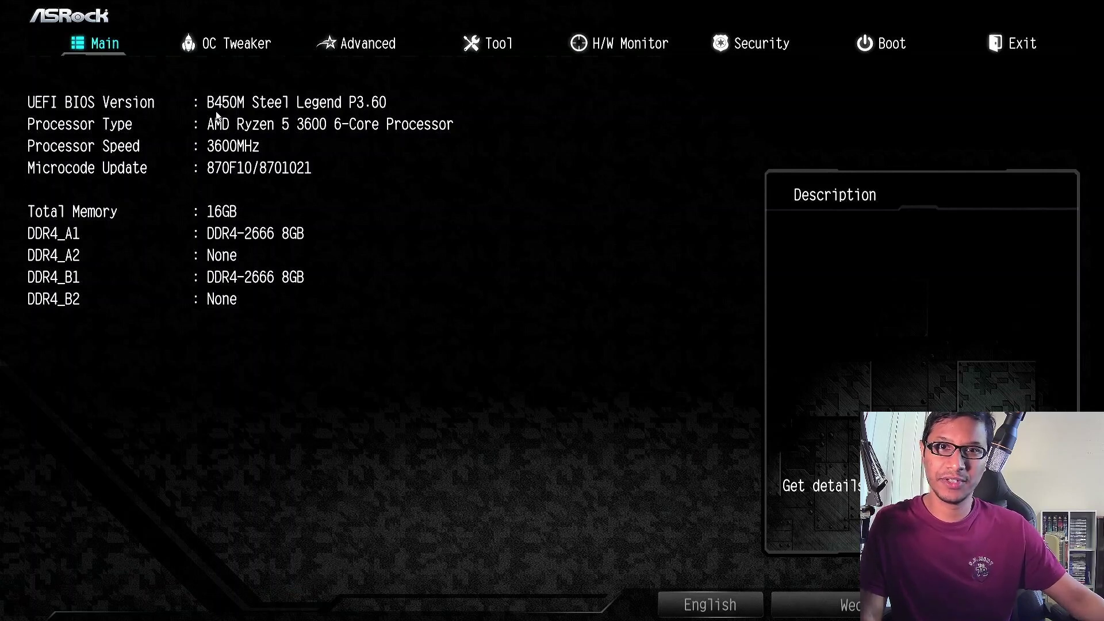
In OC Tweaker, set Load XMP Setting to XMP 2.0 Profile 1: DDR4-3200.
left_click(236, 43)
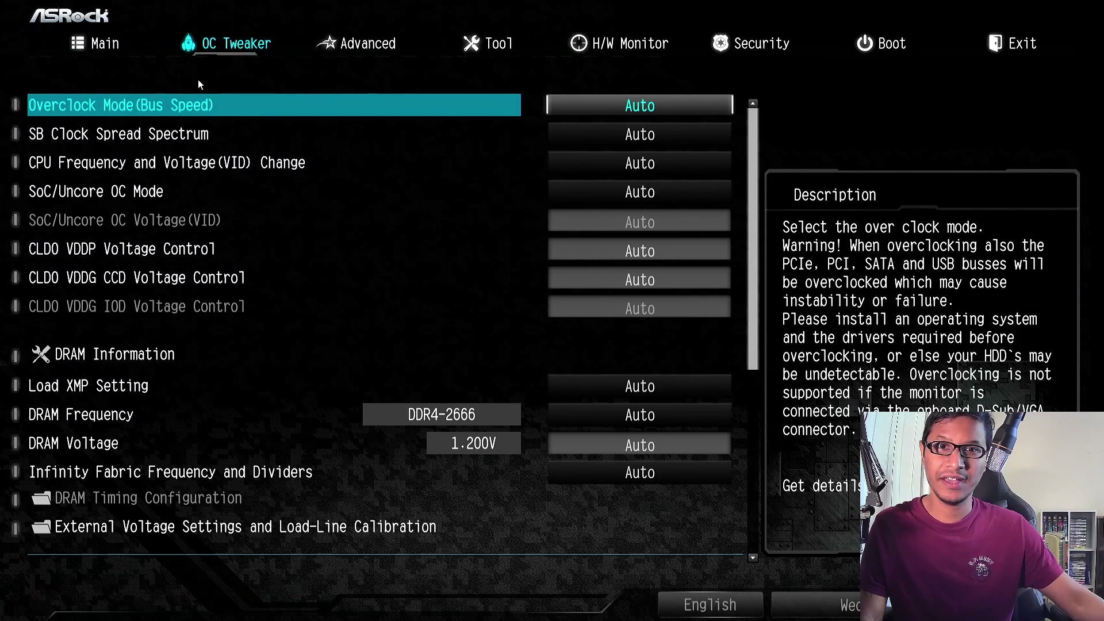
left_click(102, 361)
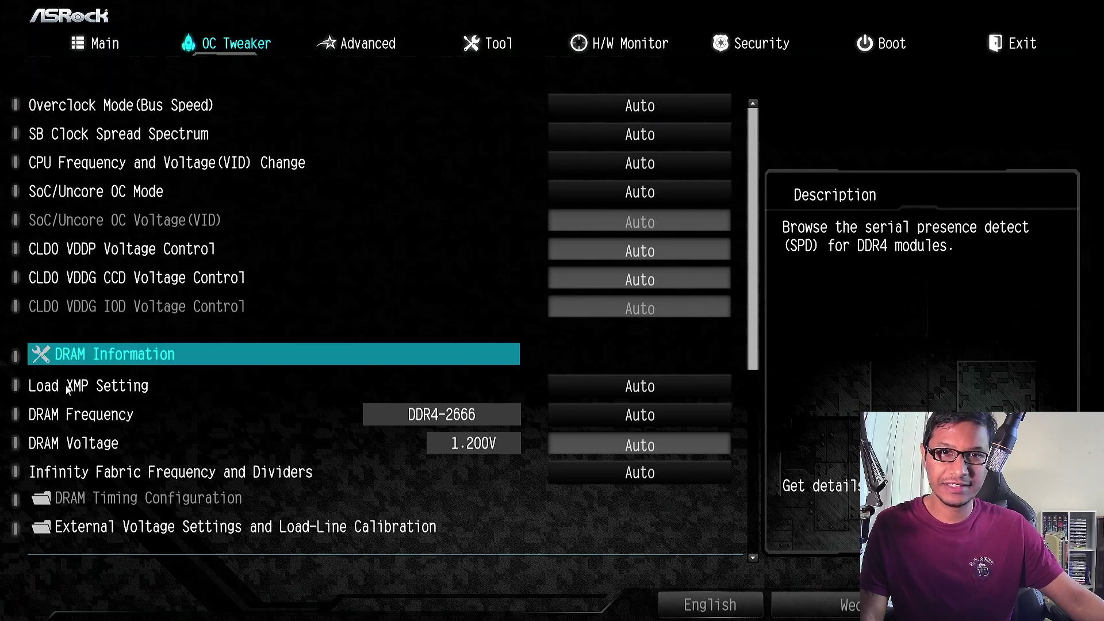
double_click(66, 386)
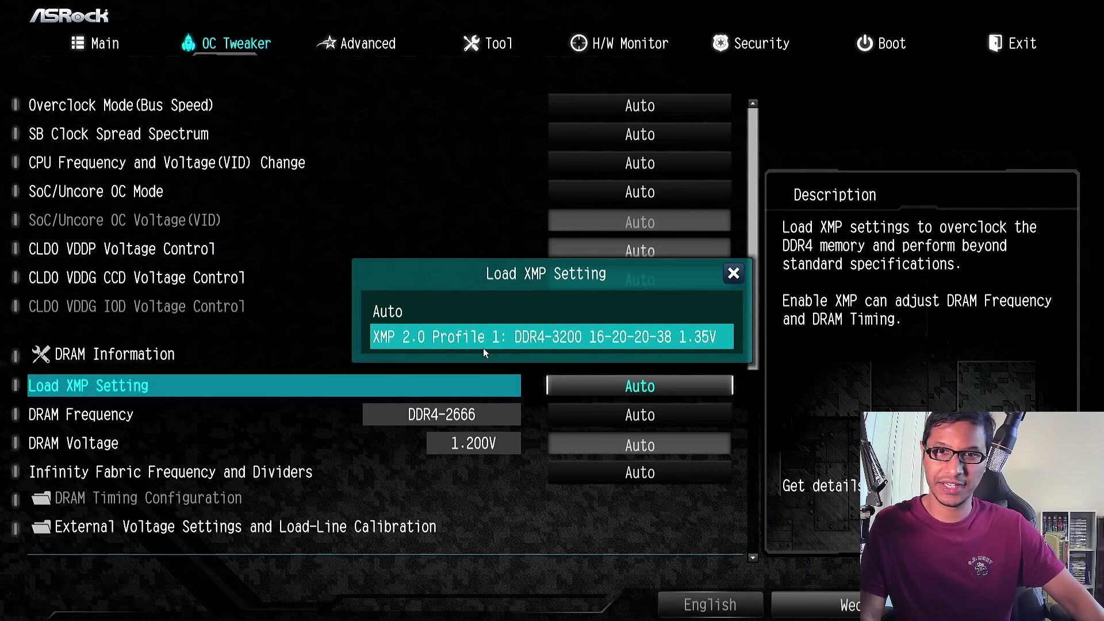
left_click(453, 339)
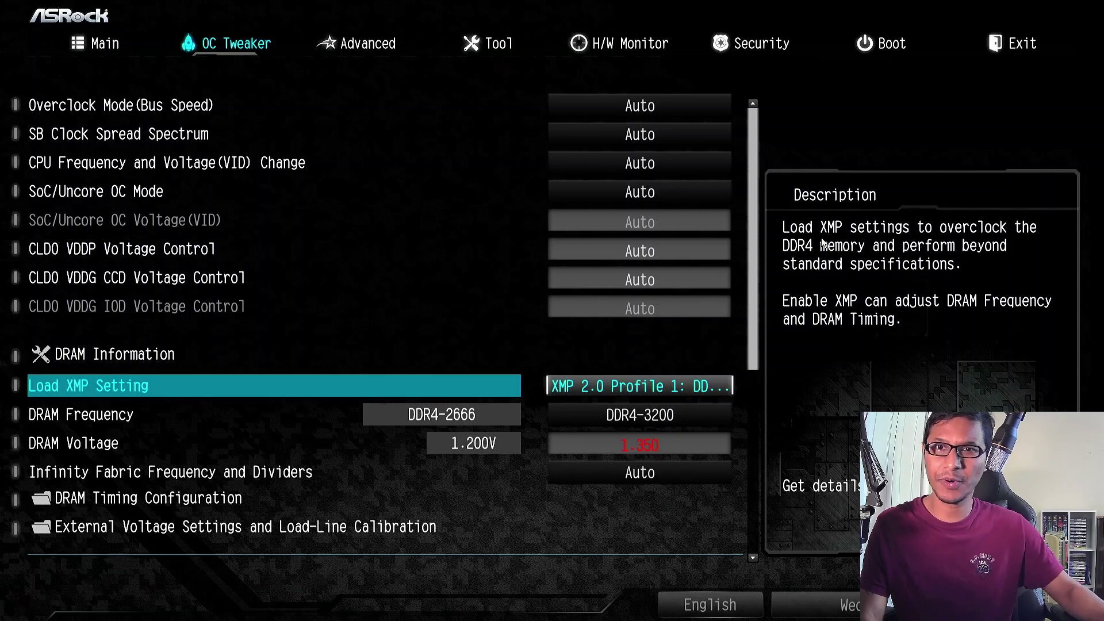
Choose Save Changes and Exit on the Exit page to reboot into Windows.
left_click(889, 48)
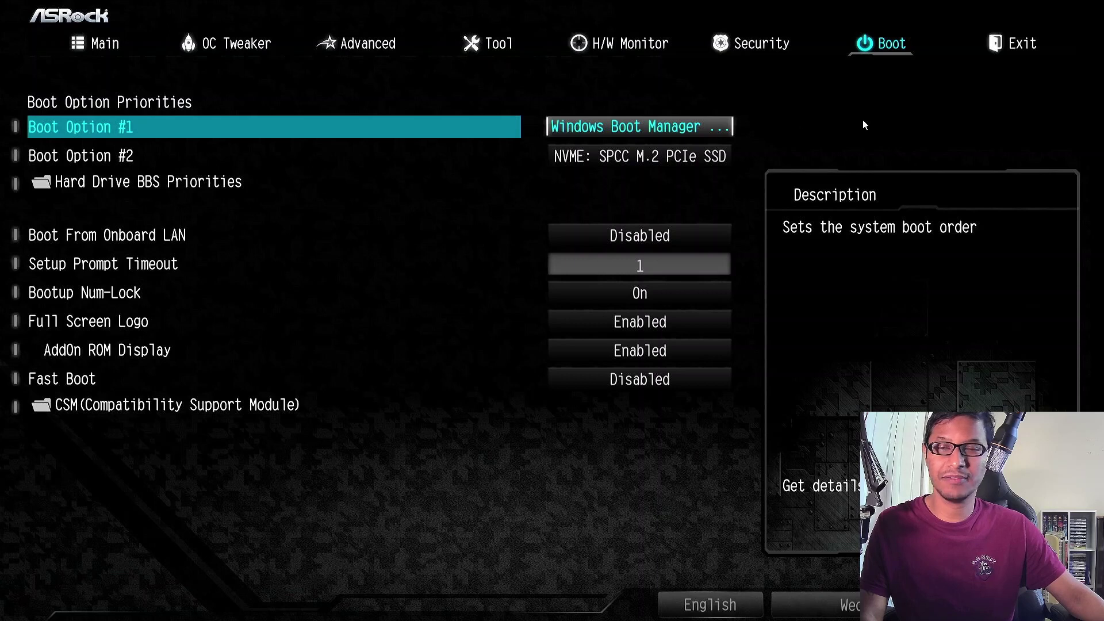
left_click(1030, 52)
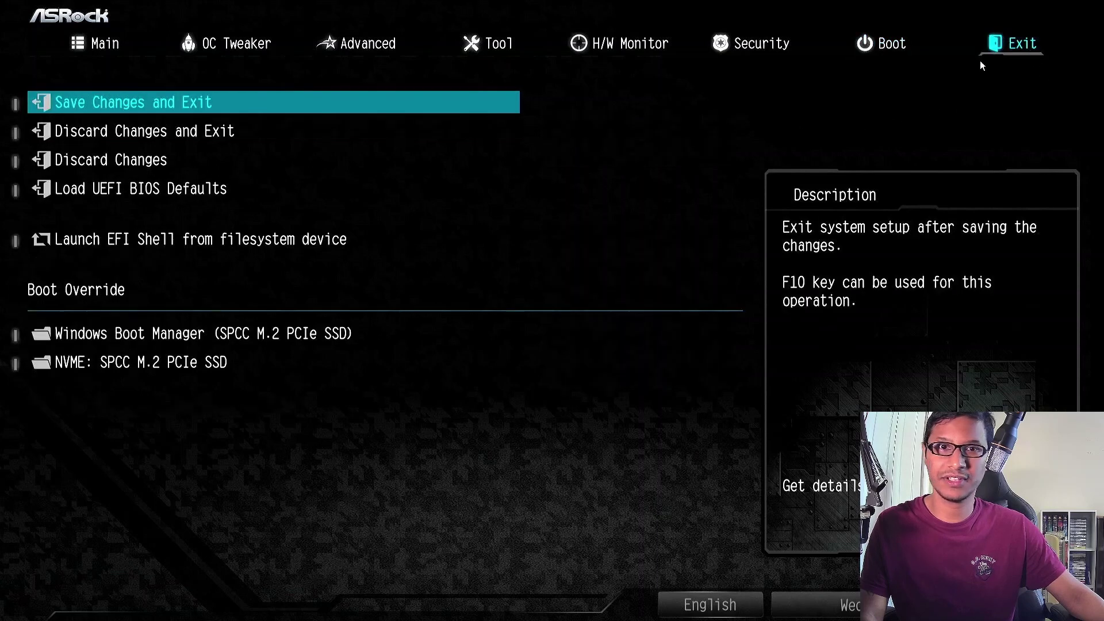
left_click(145, 109)
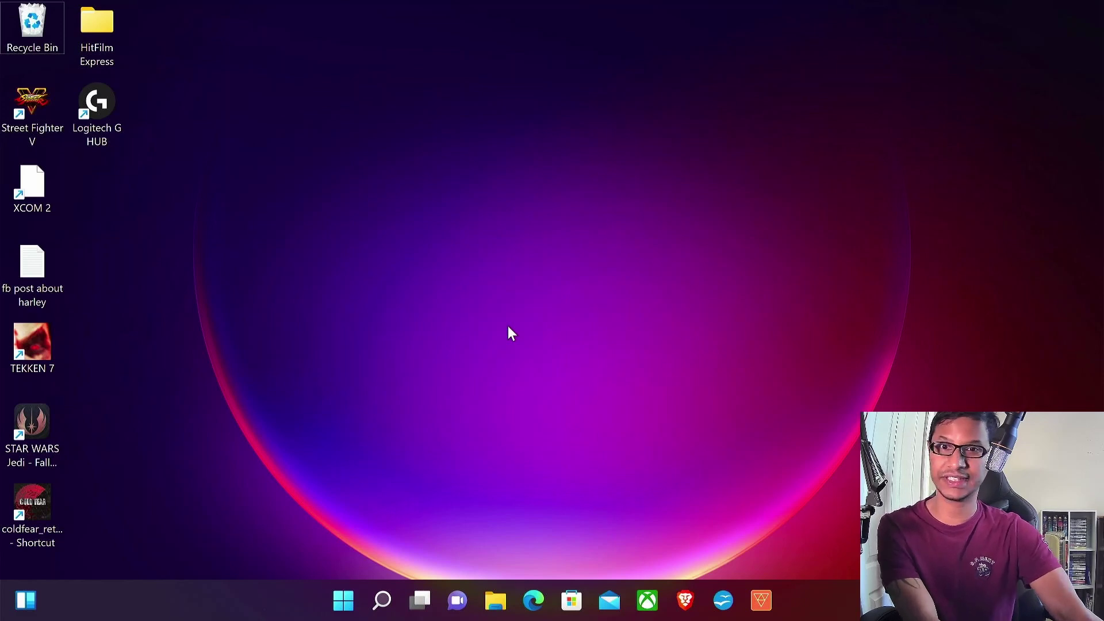
Reopen Task Manager's Memory performance page, now reporting RAM at 3200 MHz.
key("ctrl+alt+Delete")
left_click(513, 310)
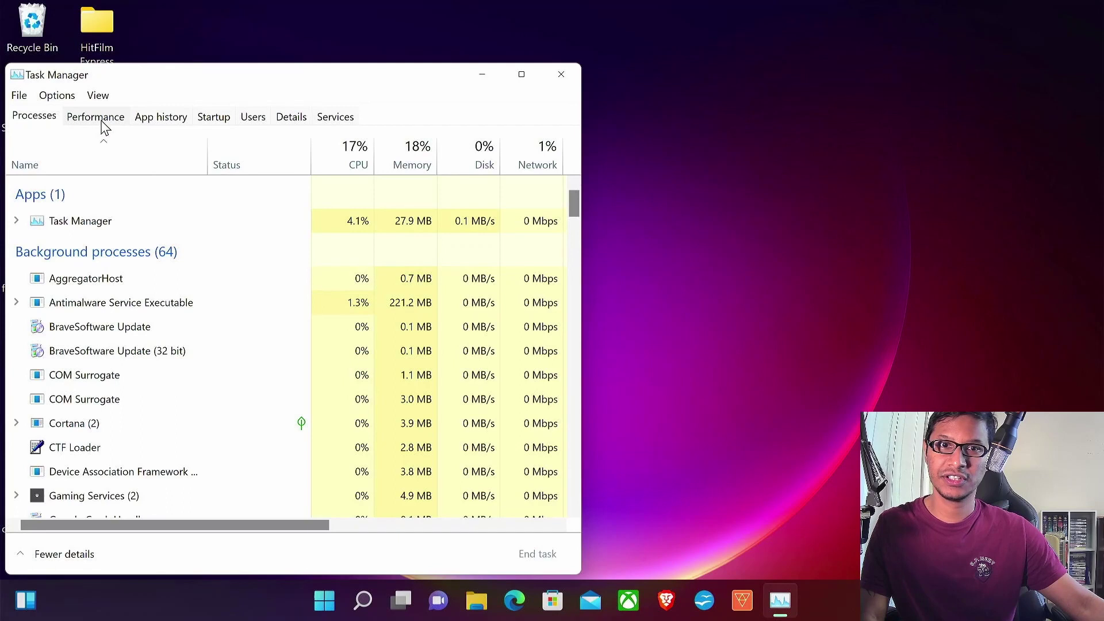
left_click(103, 127)
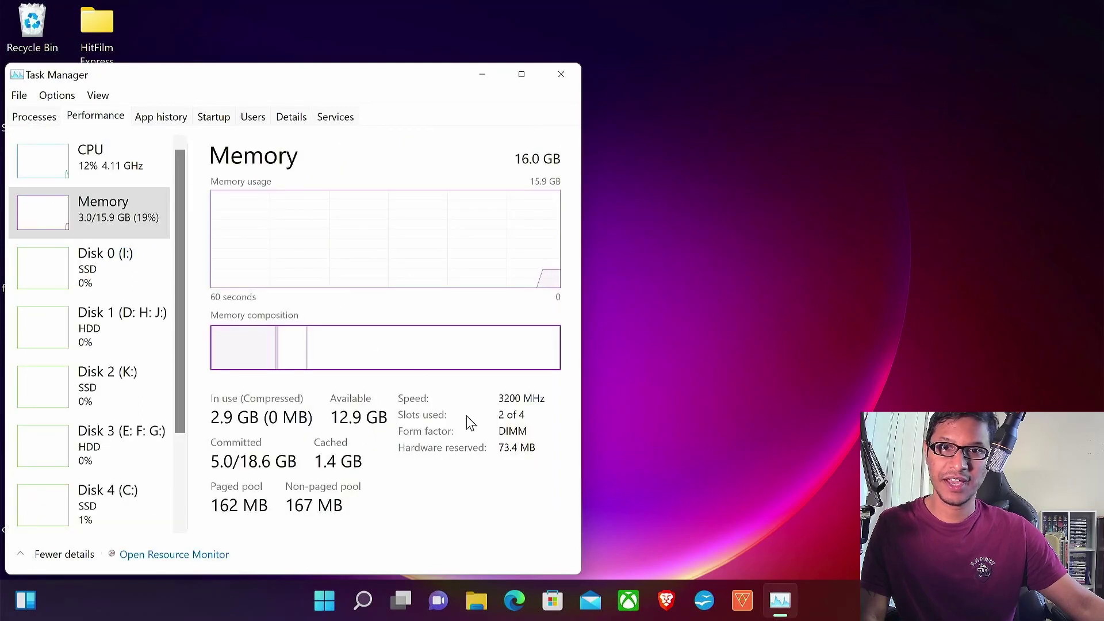